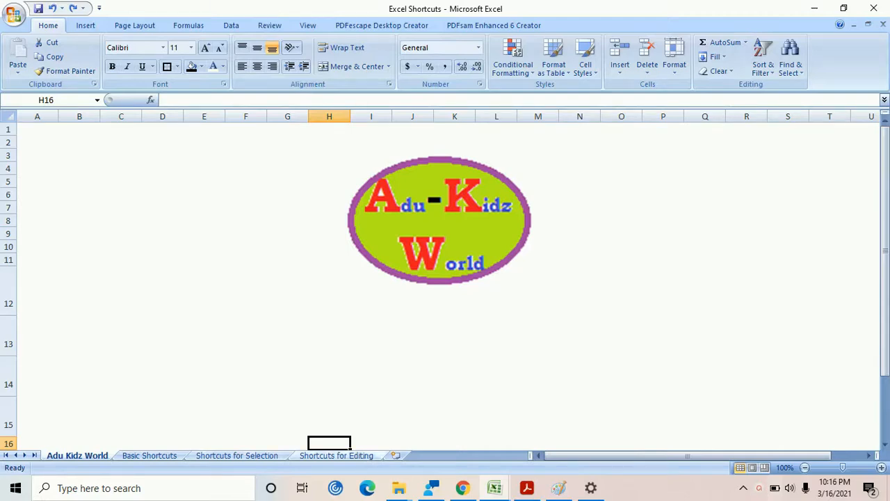
# Open the Shortcuts for Editing sheet and apply a filter to the table range A2:B14
pyautogui.click(338, 456)
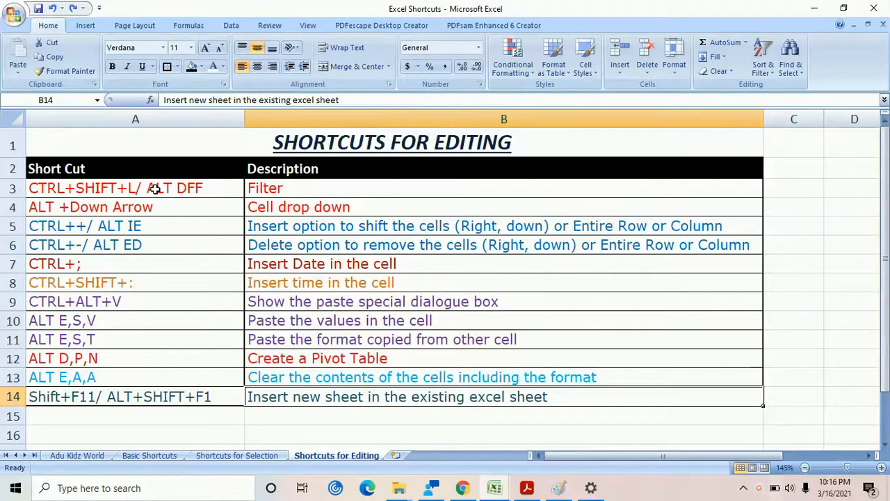
pyautogui.click(285, 187)
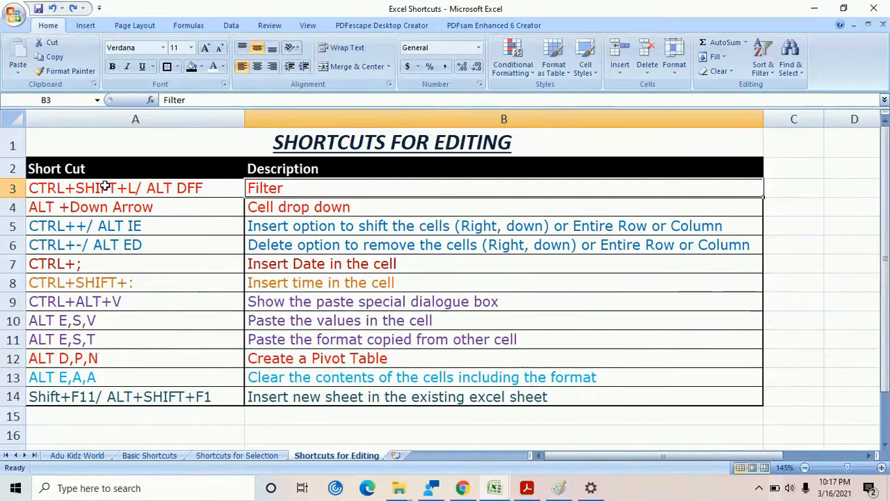
pyautogui.click(194, 189)
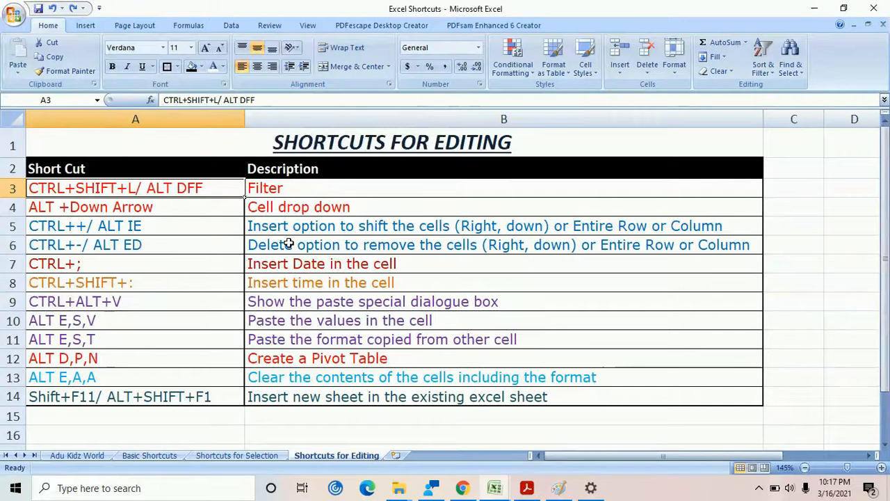
pyautogui.moveTo(69, 168); pyautogui.dragTo(357, 397)
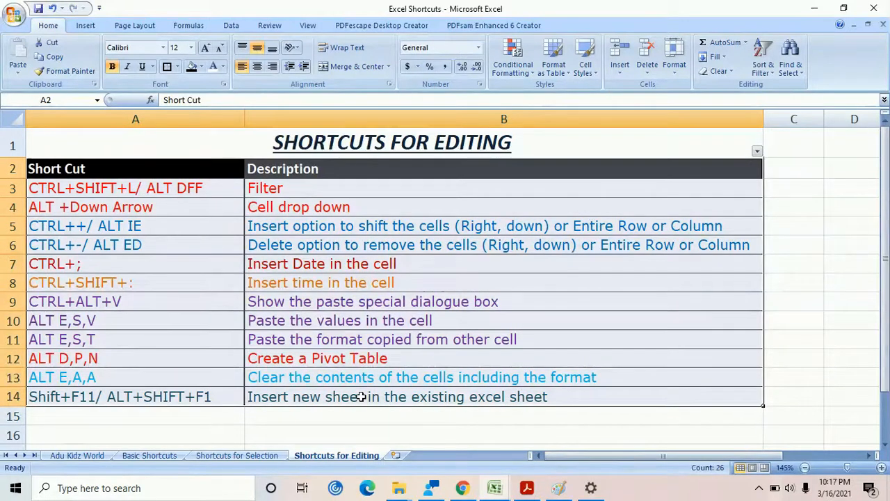
pyautogui.hotkey('ctrl', 'shift', 'l')
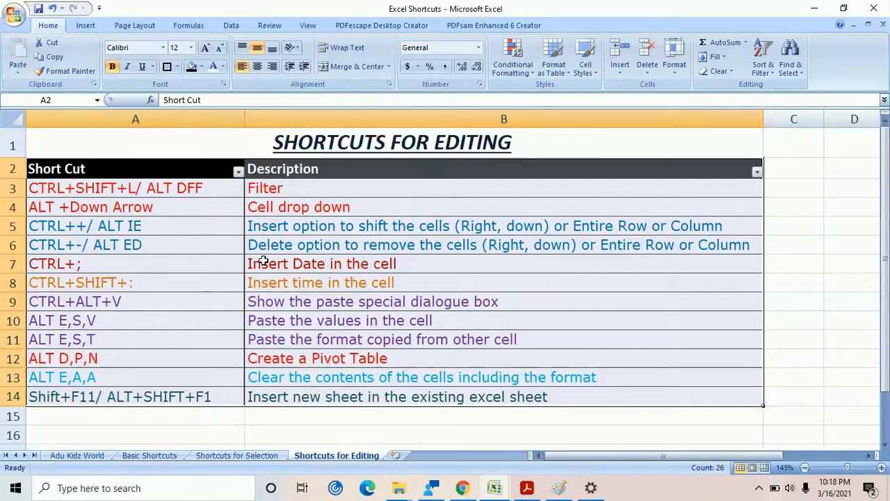
# Select the header cells A2:B2 and remove the filter from the table
pyautogui.click(218, 188)
pyautogui.moveTo(135, 173); pyautogui.dragTo(453, 173)
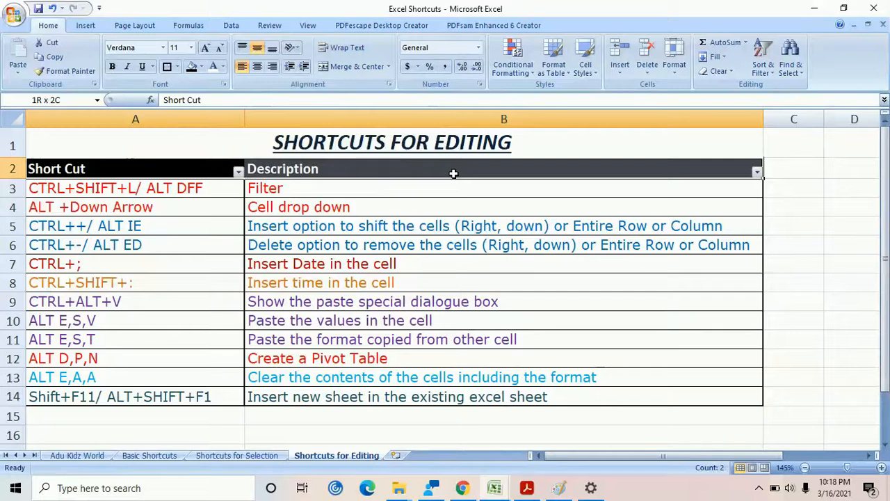
pyautogui.moveTo(453, 173); pyautogui.dragTo(453, 173)
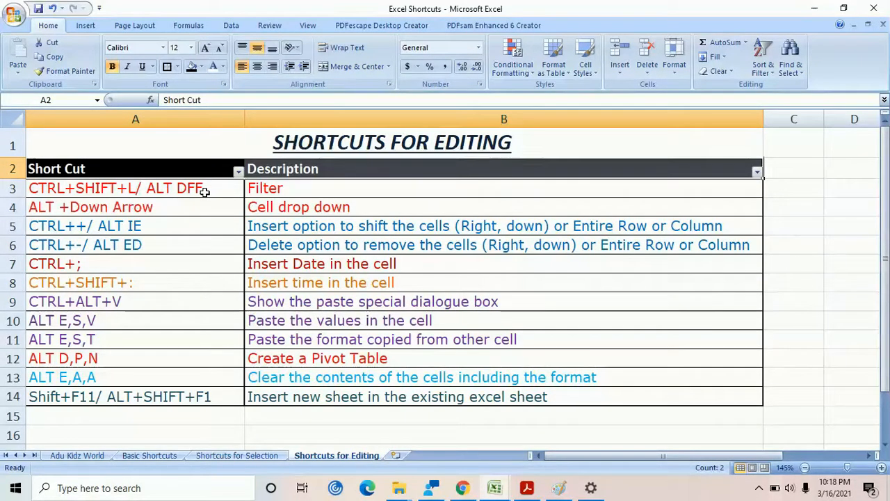
pyautogui.hotkey('alt', 'd')
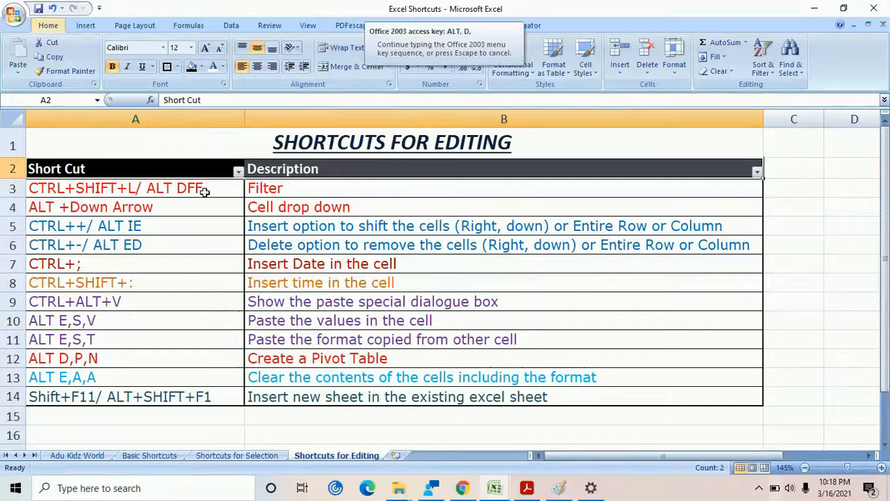
pyautogui.press('f')
pyautogui.moveTo(140, 167); pyautogui.dragTo(439, 164)
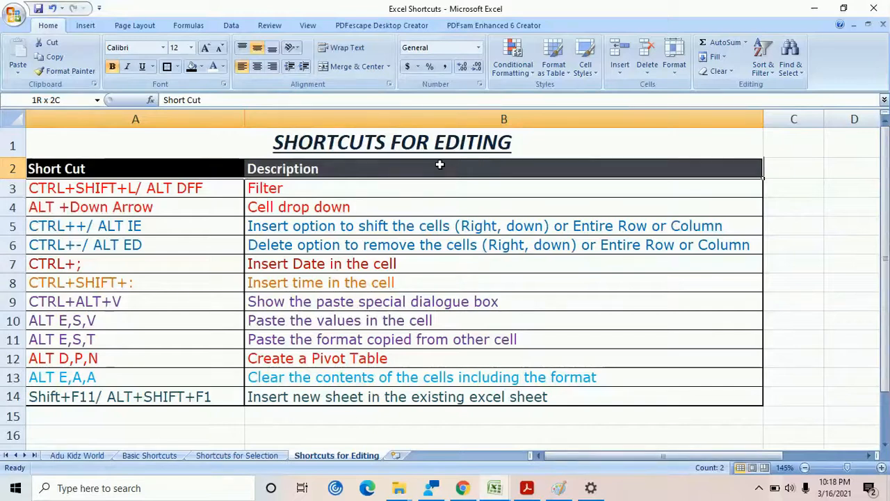
# Display the drop-down list of existing column entries for cell A4, look through it, and close it without choosing an entry
pyautogui.click(217, 204)
pyautogui.click(312, 209)
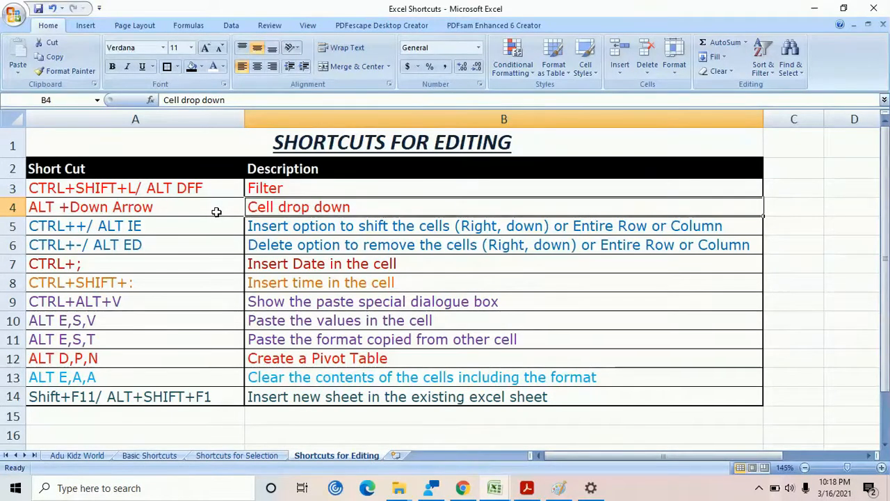
pyautogui.click(216, 211)
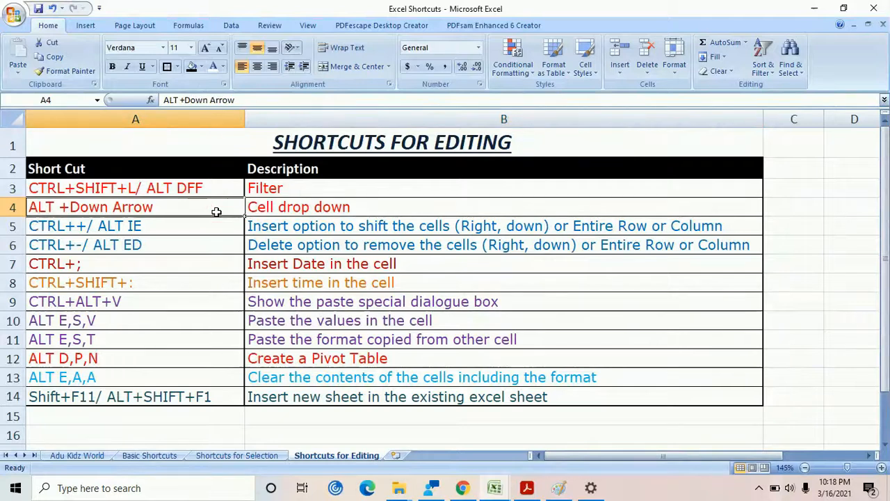
pyautogui.press('alt')
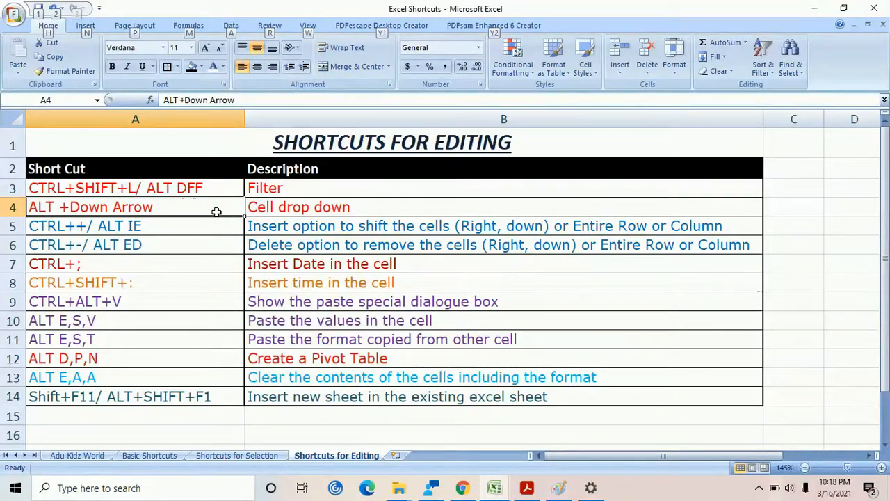
pyautogui.hotkey('alt', 'Down')
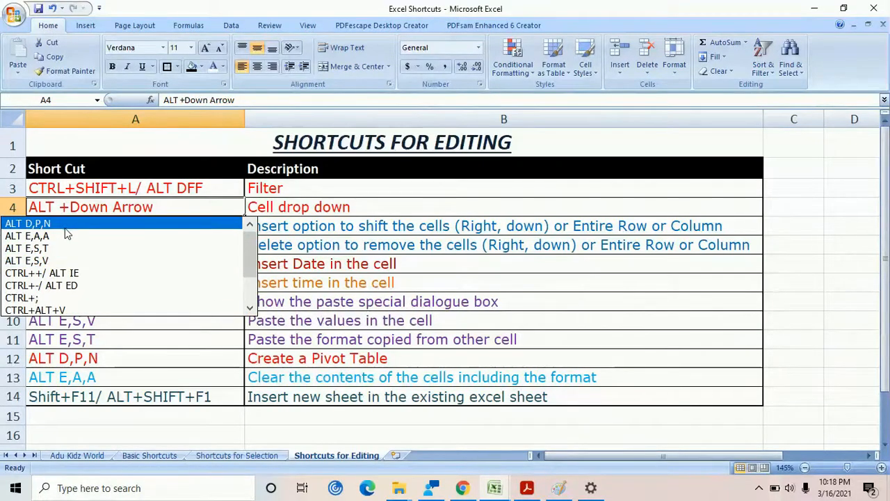
pyautogui.moveTo(248, 243); pyautogui.dragTo(250, 279)
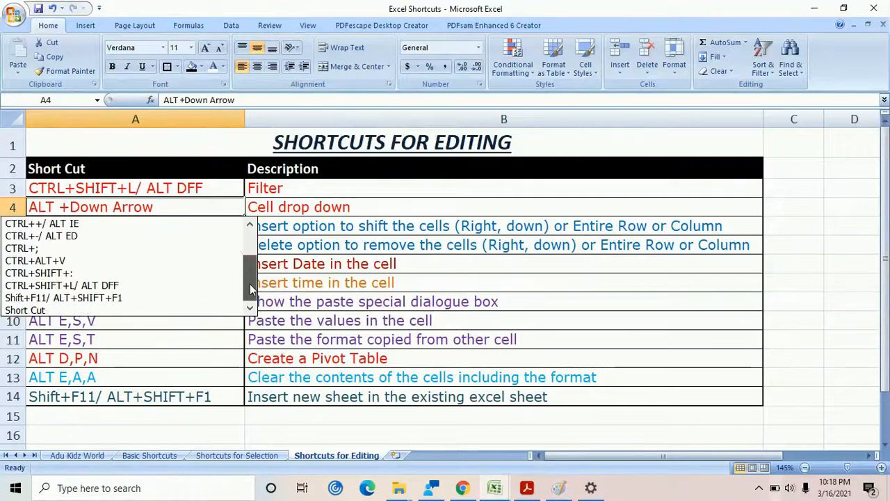
pyautogui.click(374, 277)
# Insert an entire row at cell A5 and undo the insertion
pyautogui.click(141, 229)
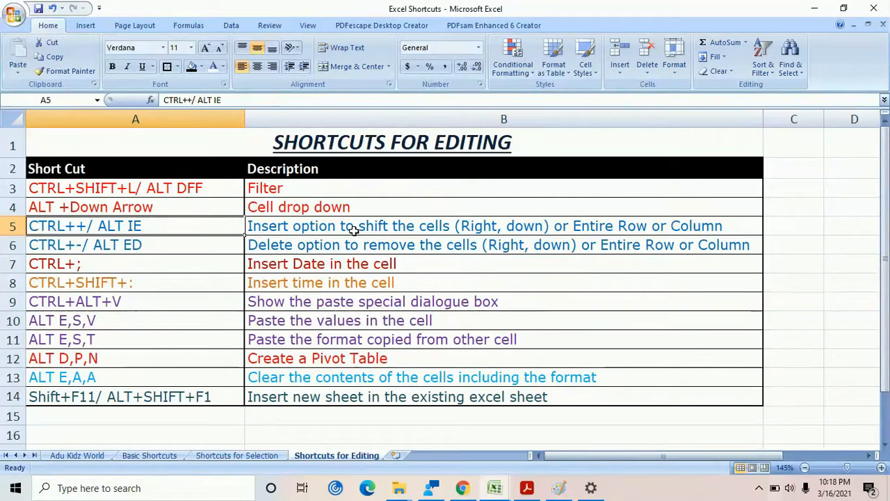
pyautogui.hotkey('ctrl', 'shift', '=')
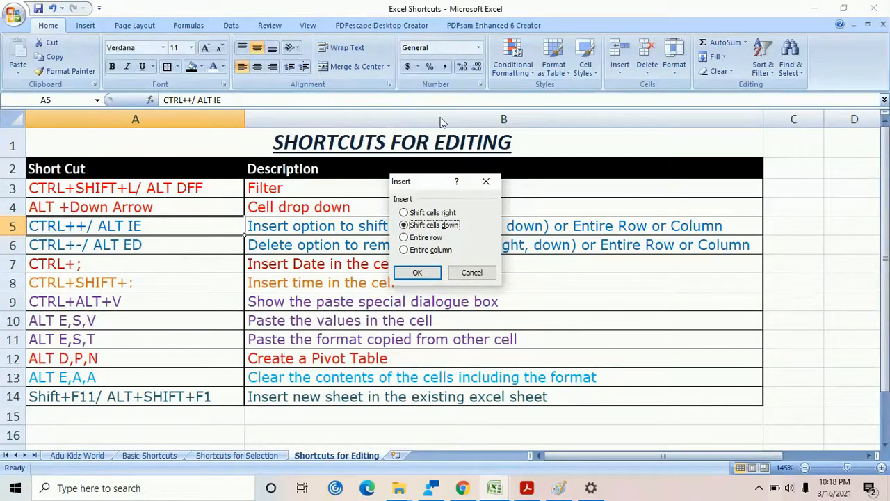
pyautogui.click(407, 238)
pyautogui.click(418, 272)
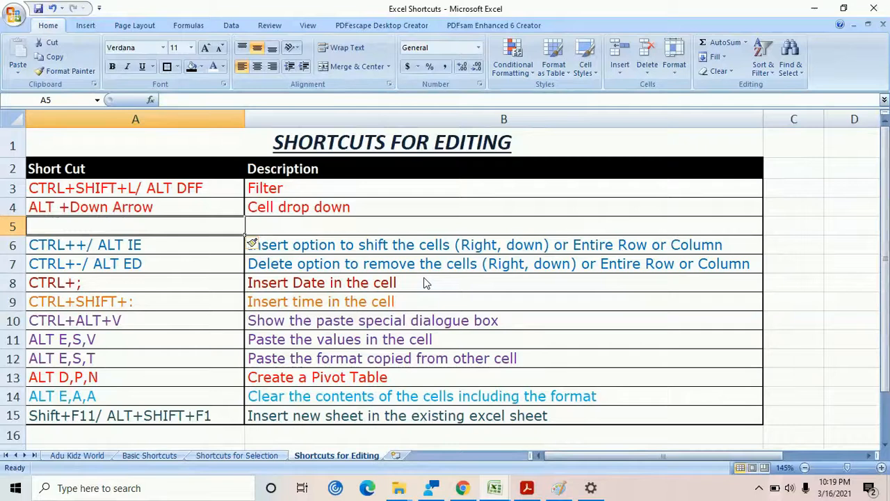
pyautogui.hotkey('ctrl', 'z')
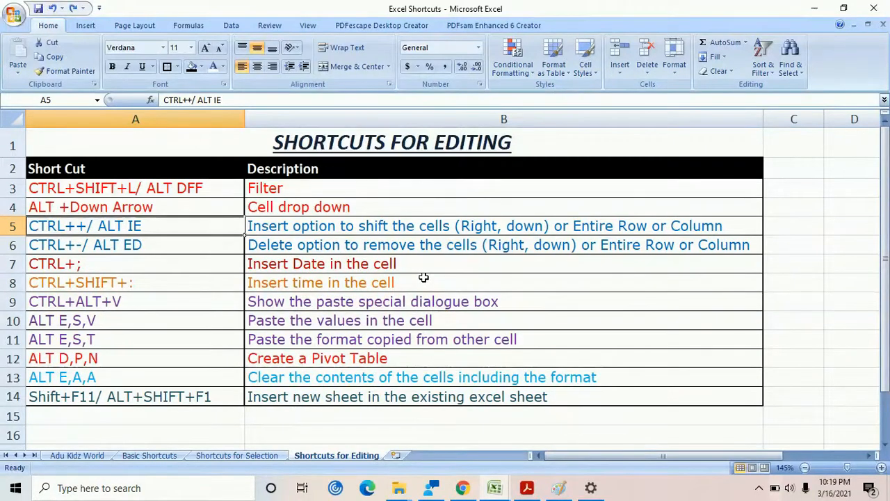
# Insert an entire column at cell A5 and delete that entire column again
pyautogui.hotkey('ctrl', '+')
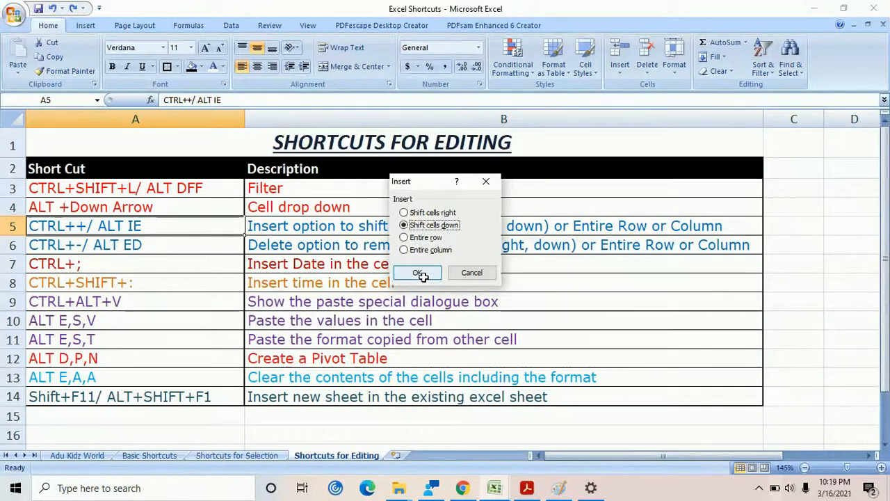
pyautogui.click(409, 252)
pyautogui.click(417, 272)
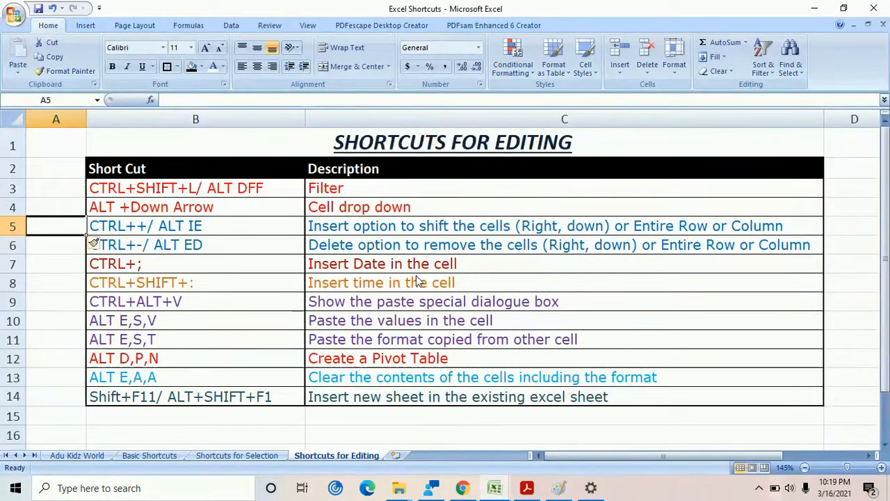
pyautogui.hotkey('ctrl', '-')
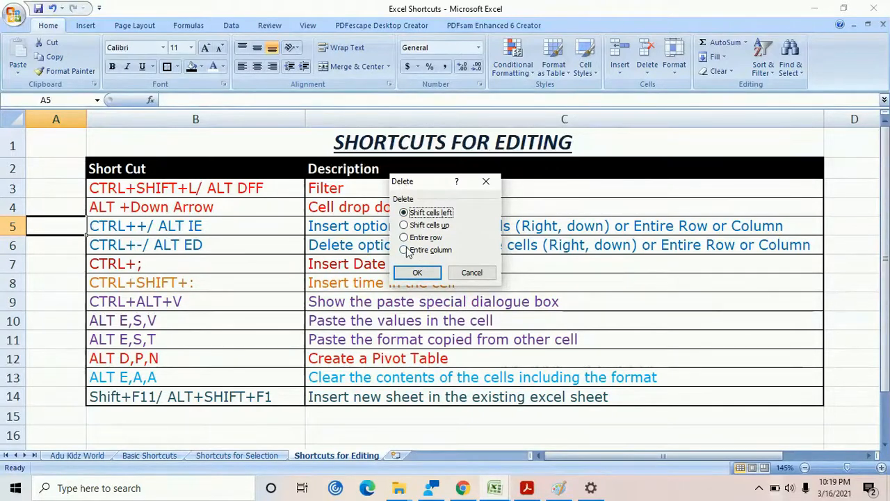
pyautogui.click(405, 250)
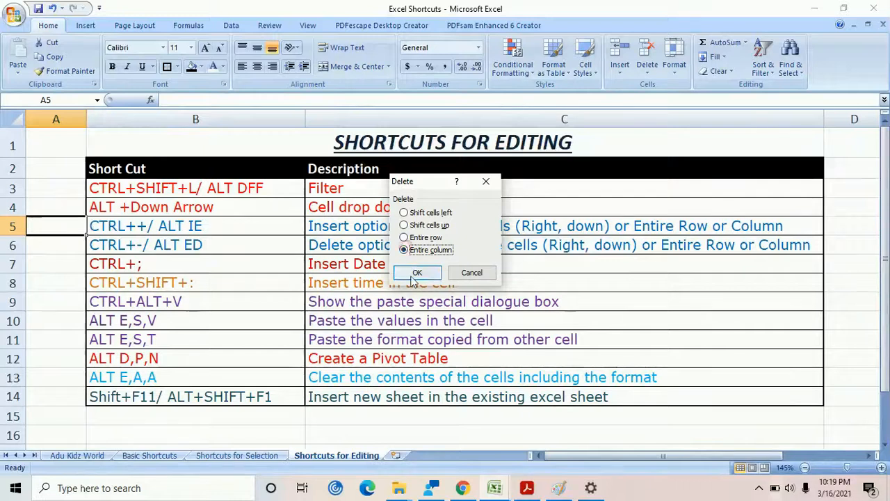
pyautogui.click(417, 272)
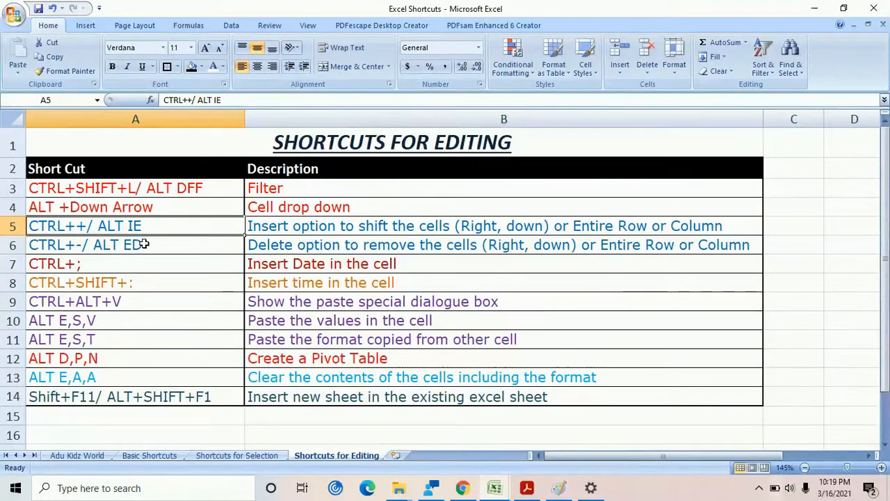
# Insert the current date, 3/16/2021, in cell C7 beside the Insert Date row
pyautogui.click(103, 263)
pyautogui.click(322, 267)
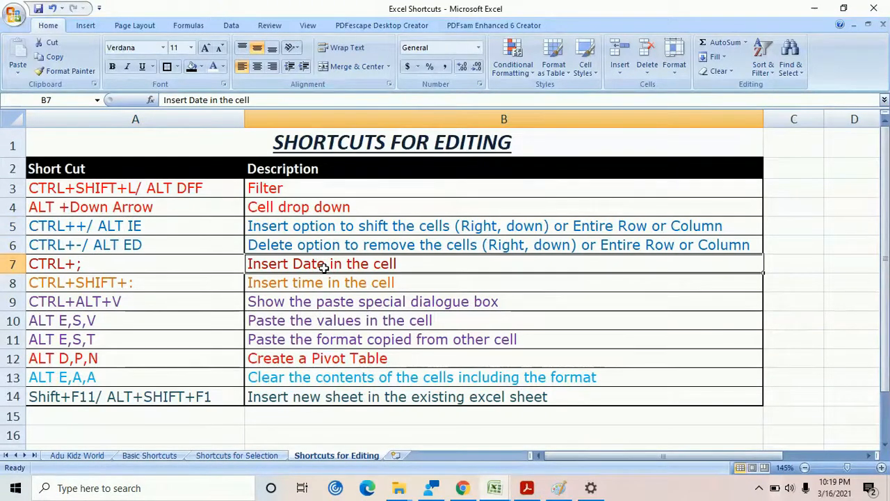
pyautogui.click(819, 270)
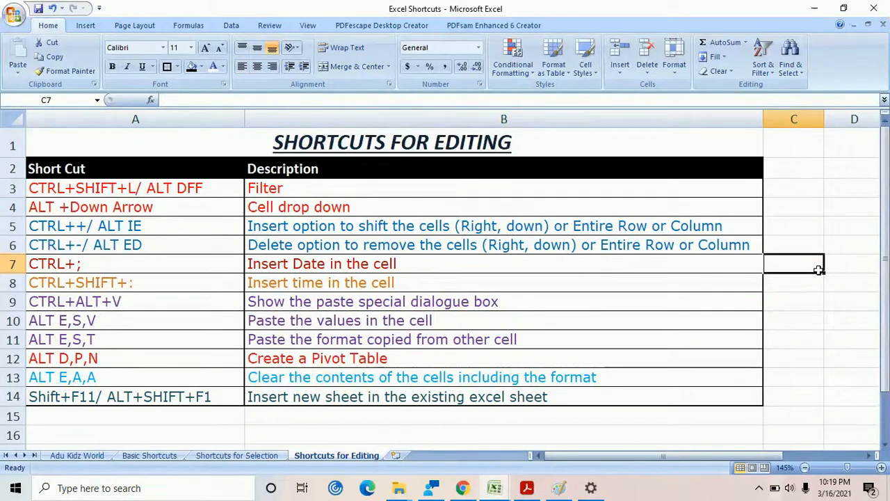
pyautogui.hotkey('ctrl', ';')
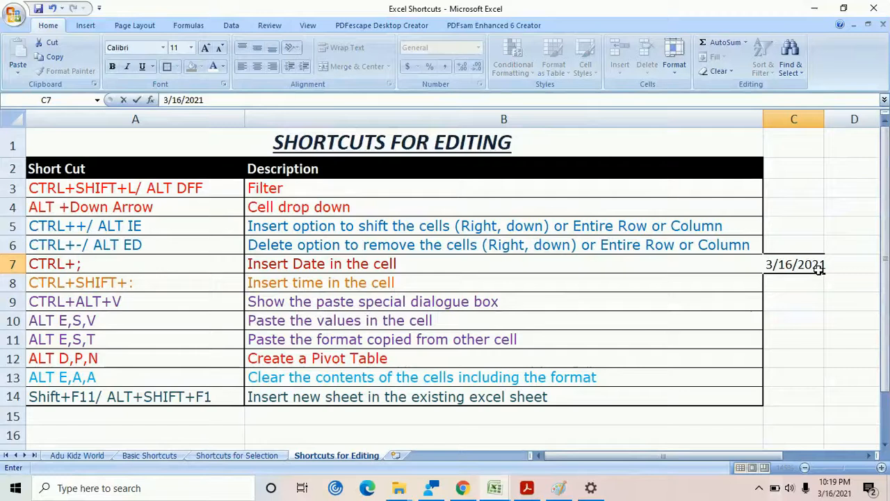
pyautogui.click(823, 308)
pyautogui.click(811, 261)
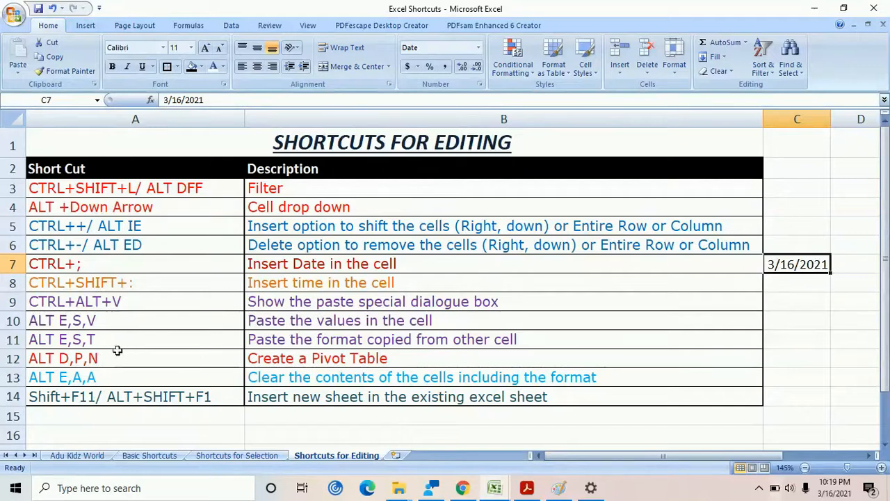
# Insert the current time, 10:20 PM, in cell D7 and select the date and time cells C7:D7
pyautogui.click(330, 284)
pyautogui.click(845, 263)
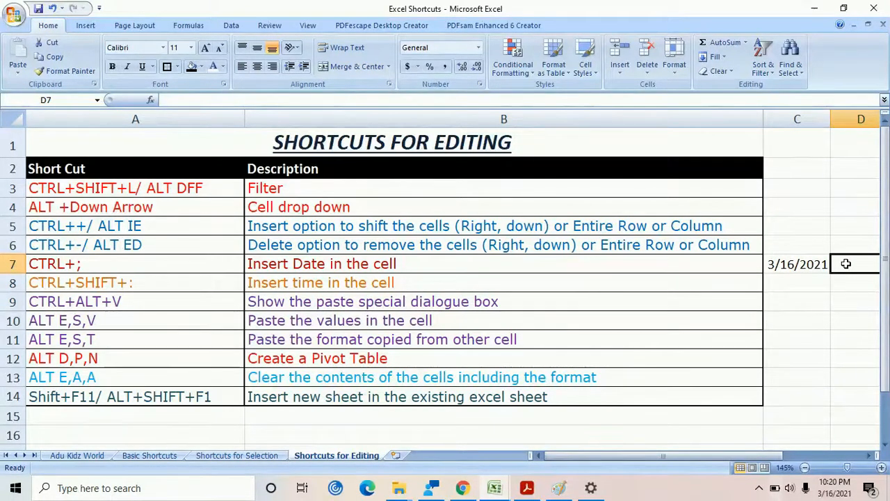
pyautogui.hotkey('ctrl', 'shift', ';')
pyautogui.click(675, 287)
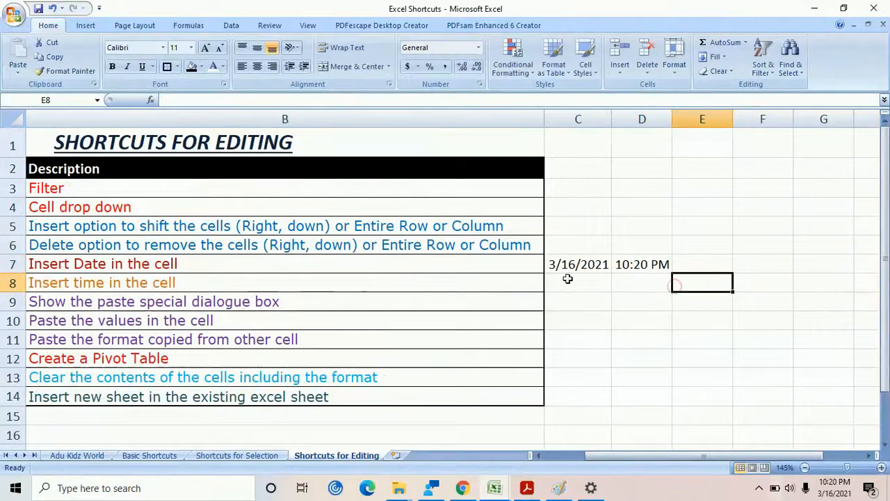
pyautogui.moveTo(573, 264); pyautogui.dragTo(659, 260)
pyautogui.click(565, 456)
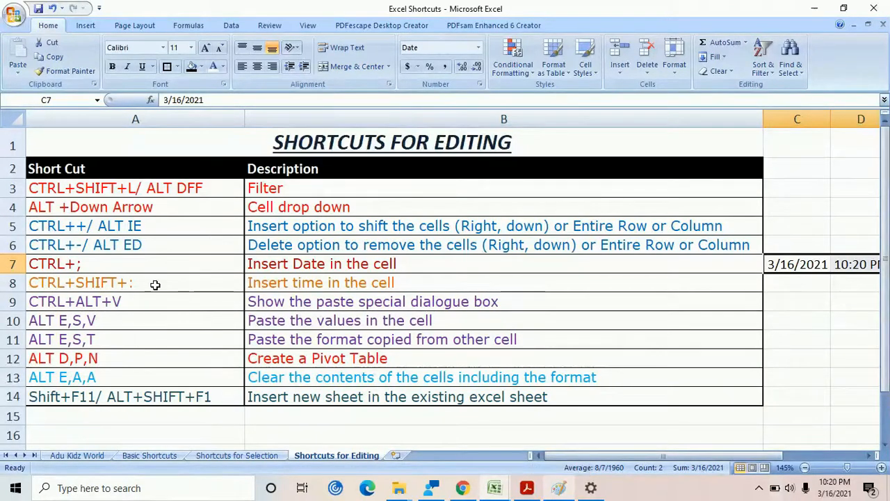
# Copy cell A9, review the Paste Special options and close the dialog without pasting
pyautogui.click(142, 304)
pyautogui.click(285, 299)
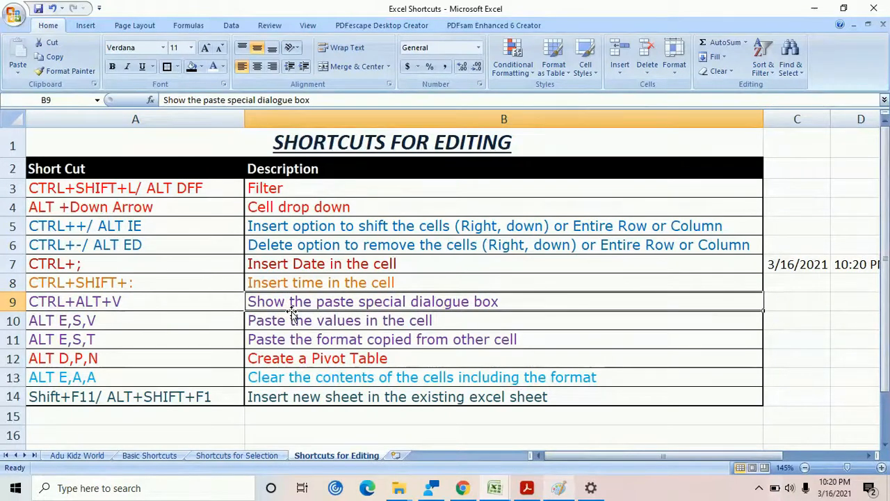
pyautogui.click(285, 283)
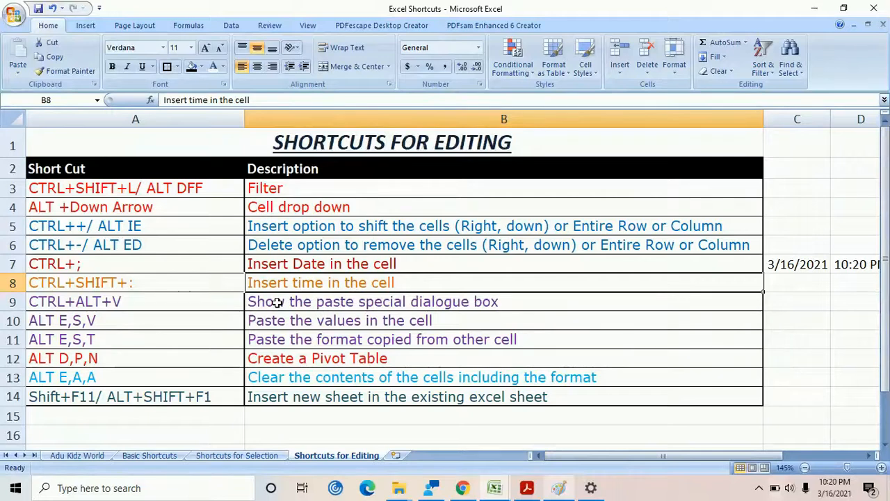
pyautogui.click(277, 302)
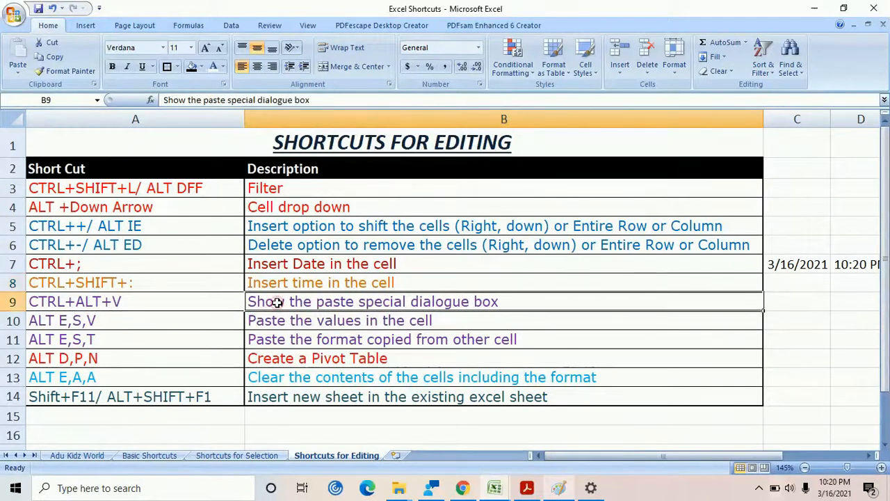
pyautogui.click(193, 304)
pyautogui.hotkey('ctrl', 'c')
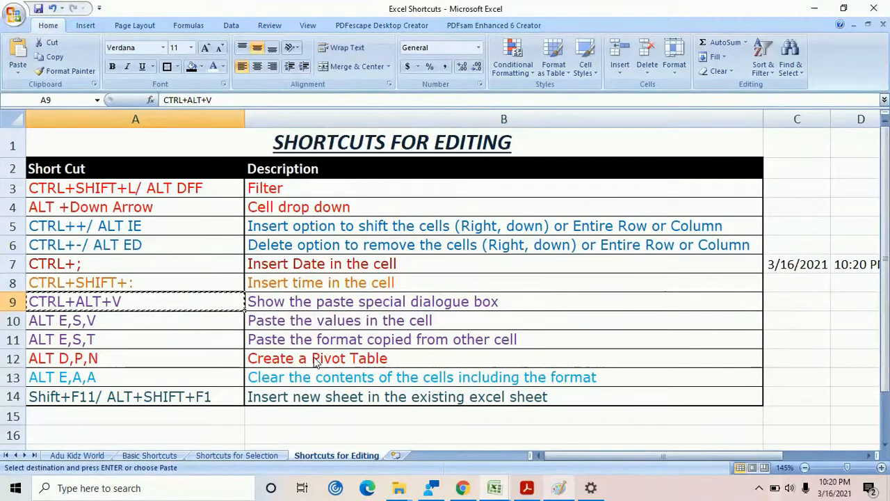
pyautogui.hotkey('ctrl', 'alt', 'v')
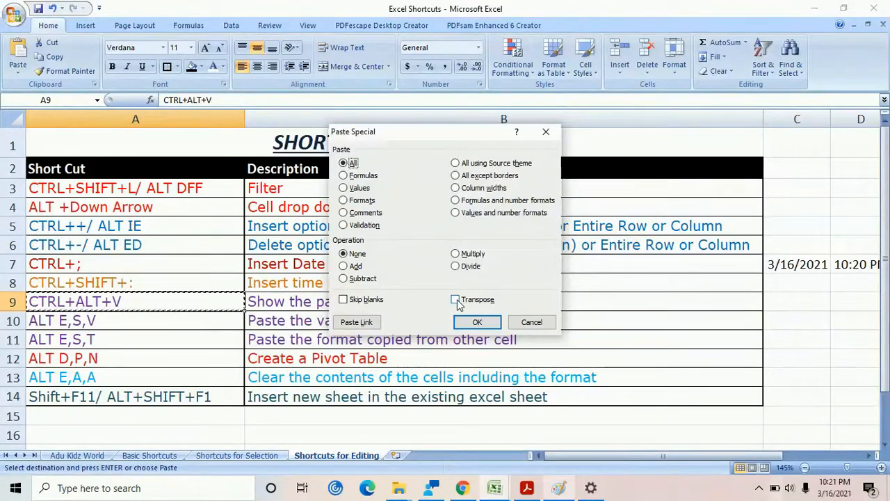
pyautogui.press('Tab')
pyautogui.click(531, 322)
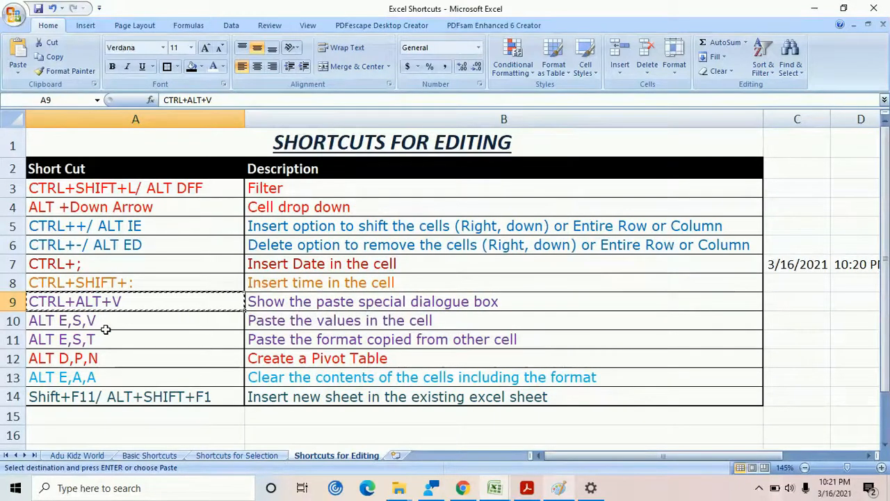
# Paste only the values of copied cell A9 into cell C9 and undo the paste
pyautogui.click(313, 304)
pyautogui.click(314, 320)
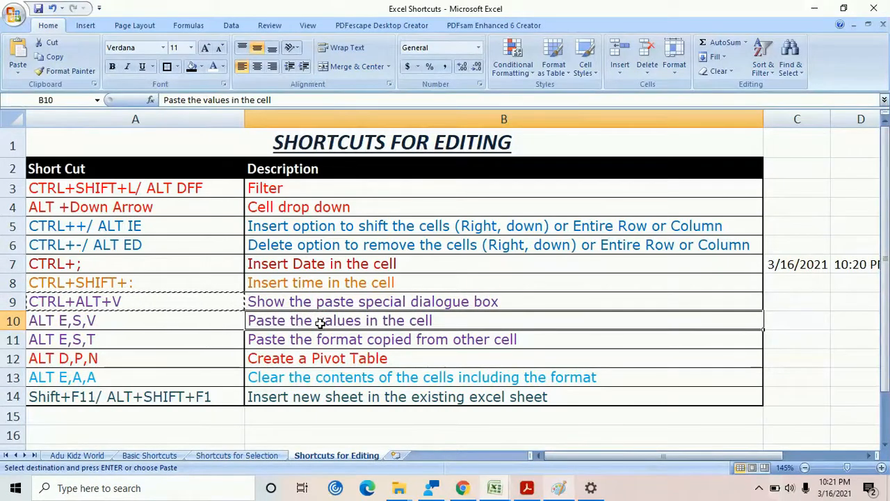
pyautogui.click(197, 298)
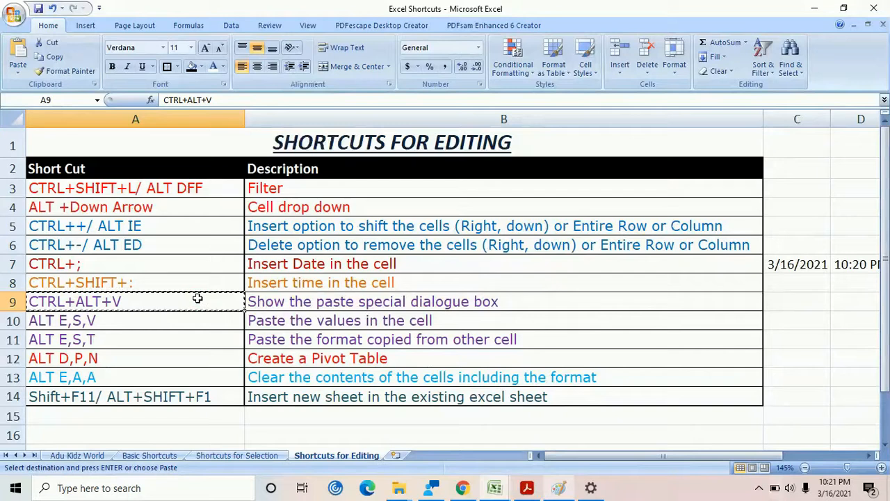
pyautogui.click(794, 303)
pyautogui.hotkey('alt', 'e')
pyautogui.press('s')
pyautogui.press('v')
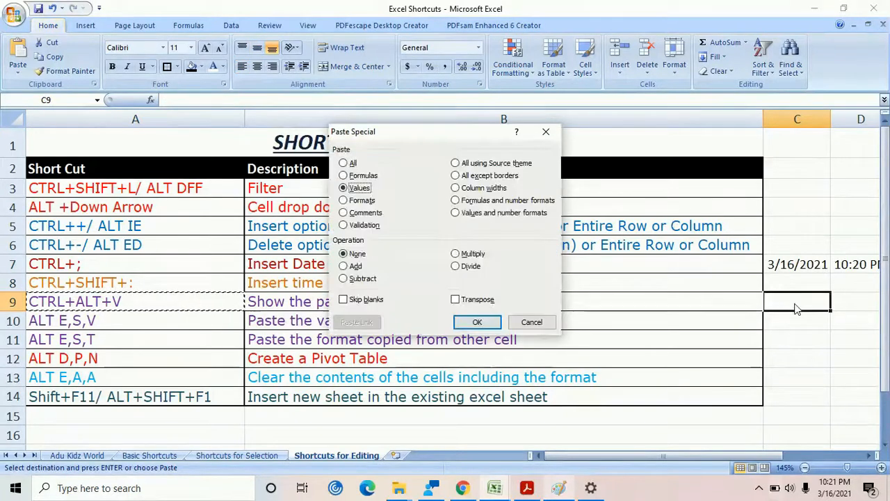
pyautogui.click(480, 321)
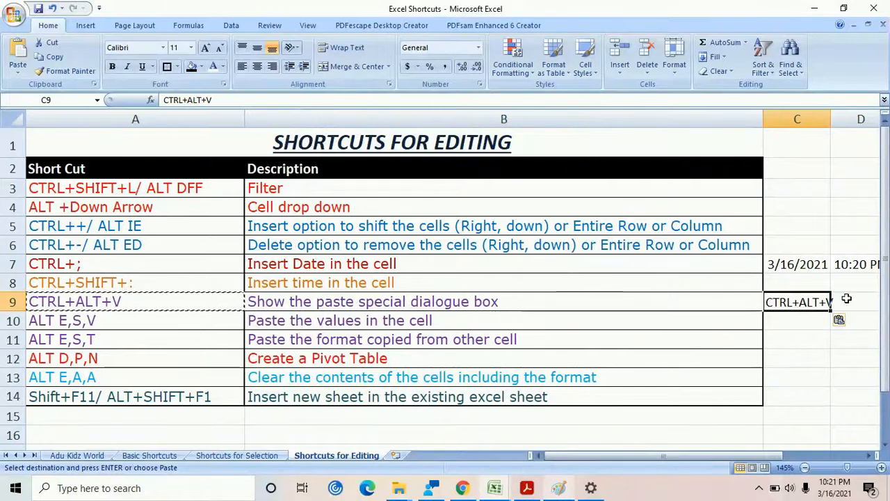
pyautogui.click(209, 295)
pyautogui.hotkey('ctrl', 'z')
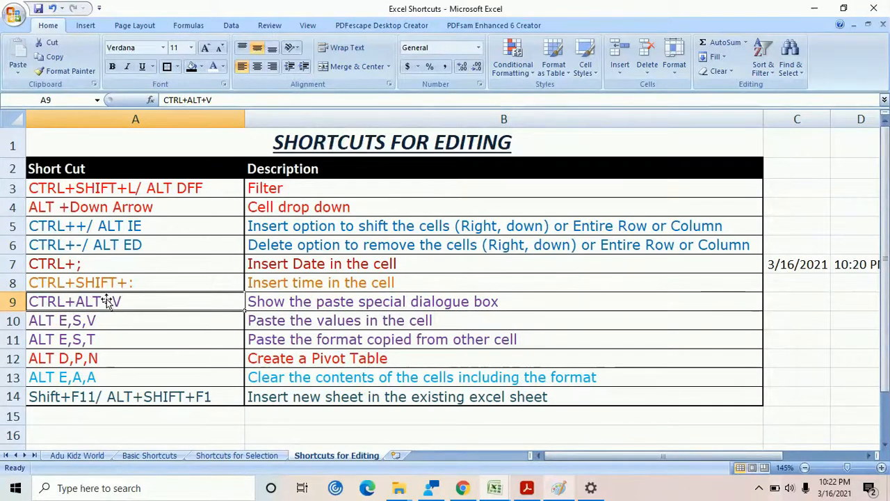
# Copy cell A9 again and paste only its formats onto cell A12 with Paste Special
pyautogui.hotkey('ctrl', 'c')
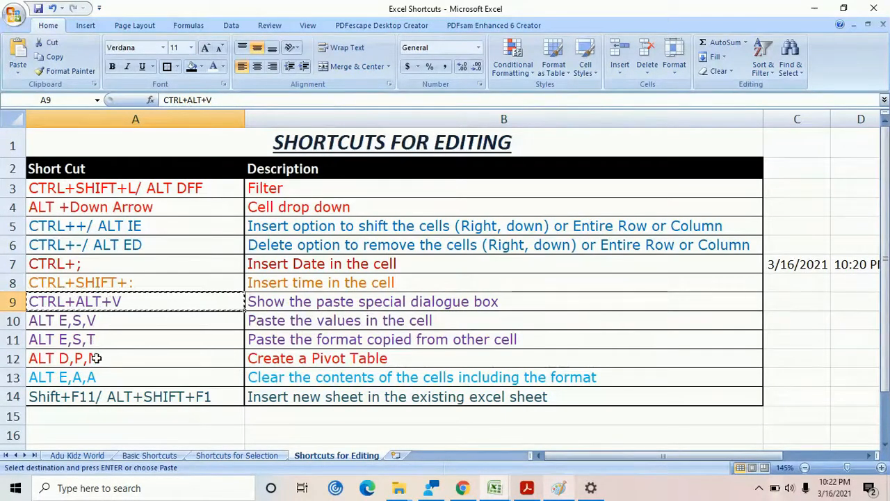
pyautogui.click(98, 357)
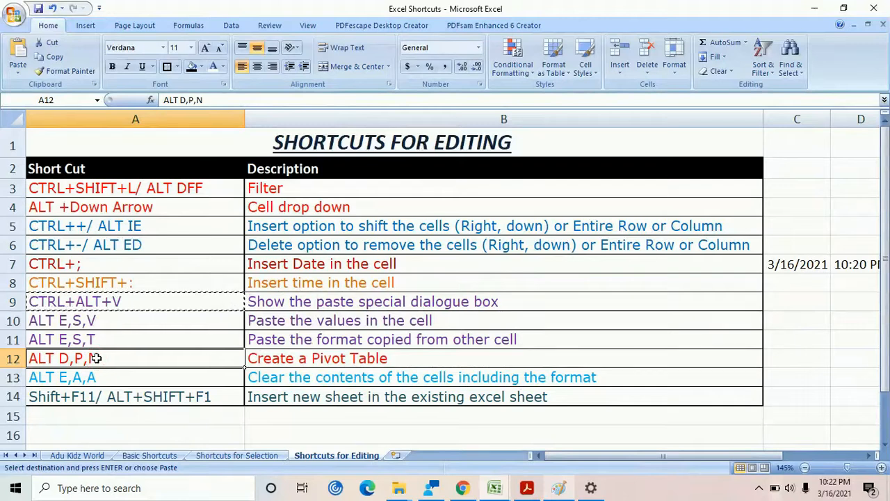
pyautogui.hotkey('alt', 'e')
pyautogui.press('s')
pyautogui.press('t')
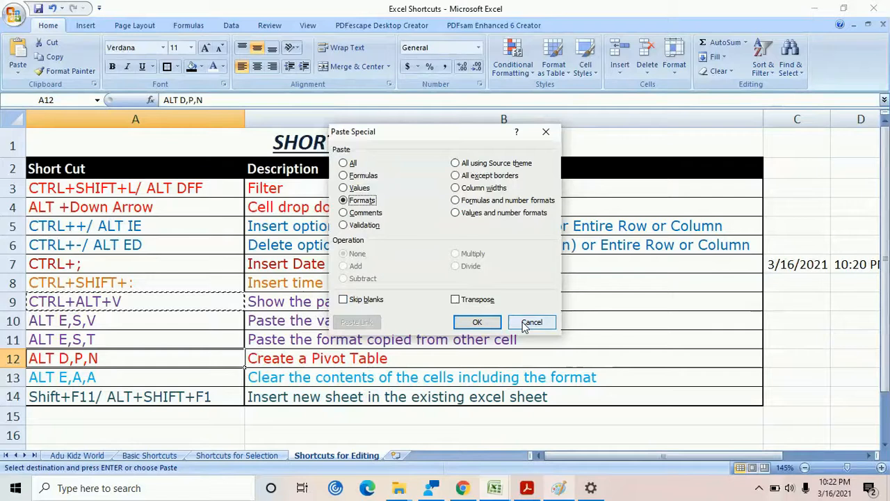
pyautogui.click(476, 323)
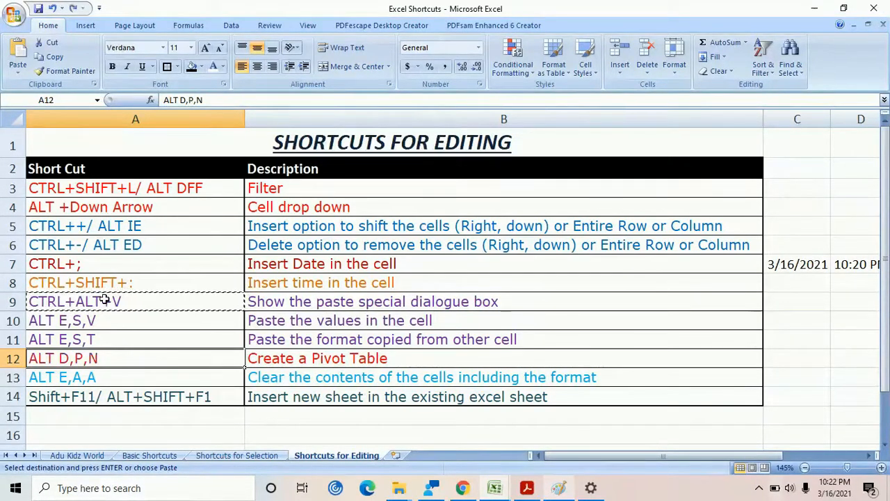
# Create a PivotTable on a new worksheet from the shortcuts list and return to the Shortcuts for Editing sheet
pyautogui.click(343, 358)
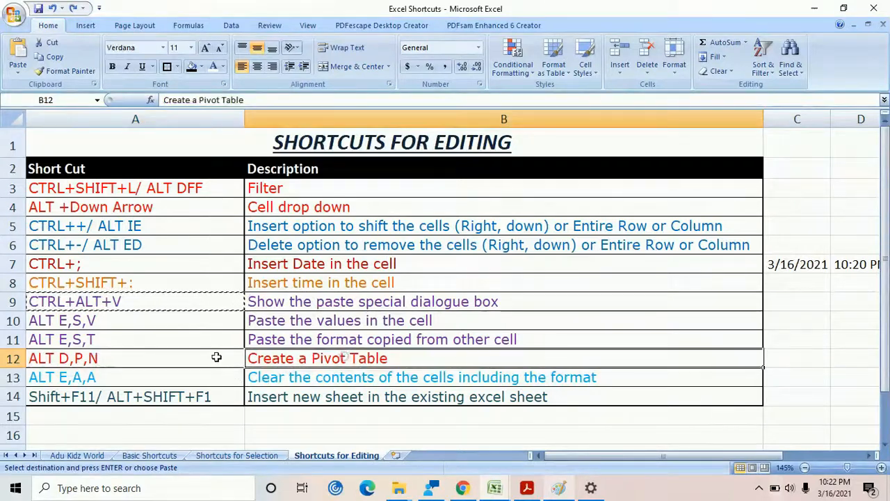
pyautogui.click(92, 357)
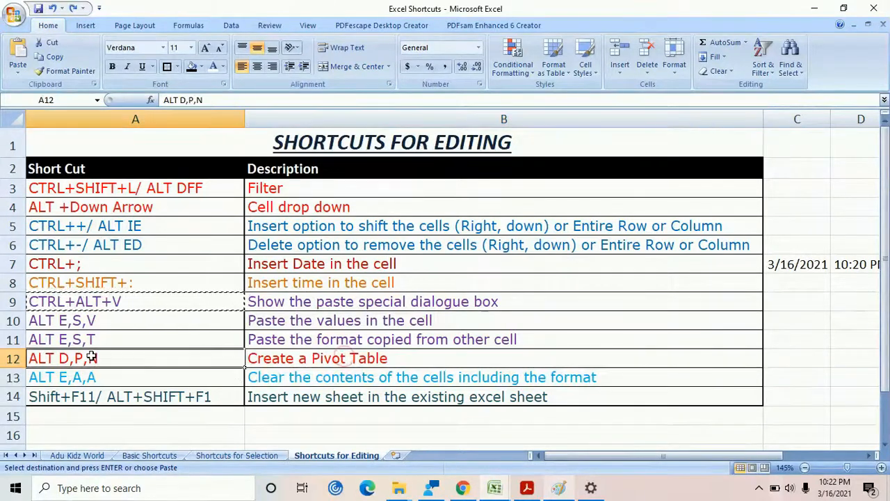
pyautogui.click(318, 358)
pyautogui.click(185, 359)
pyautogui.click(372, 357)
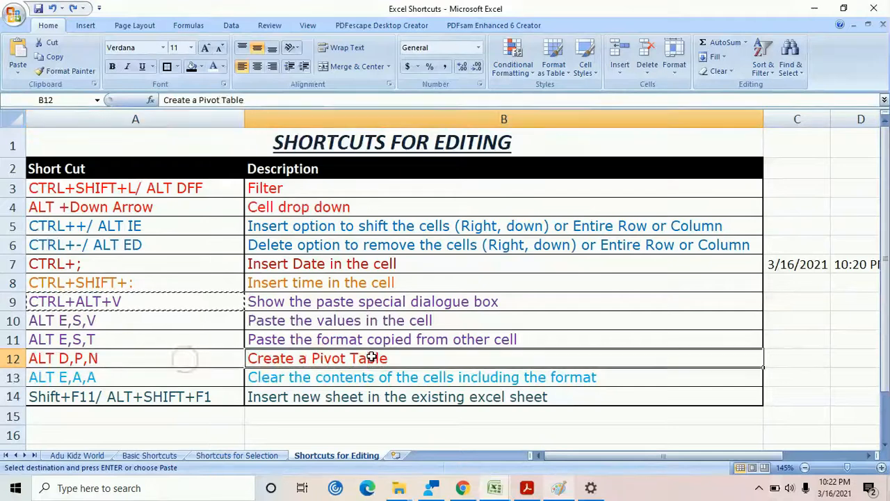
pyautogui.hotkey('alt', 'd')
pyautogui.press('p')
pyautogui.press('n')
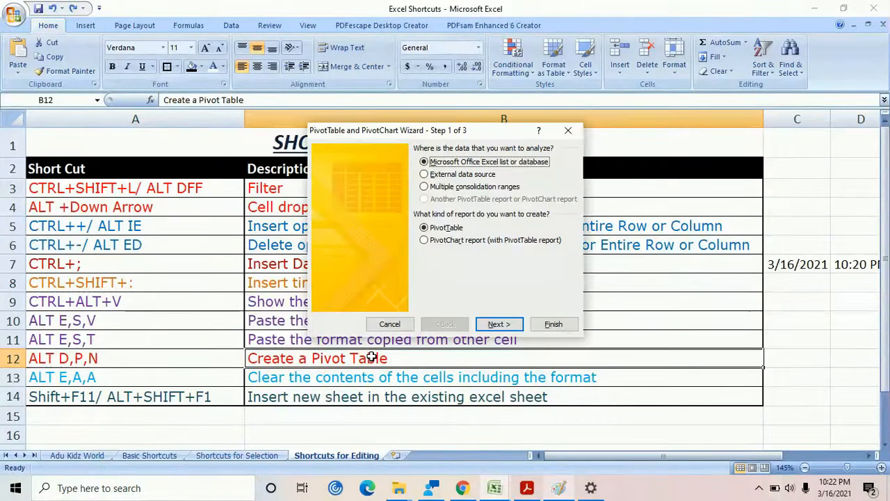
pyautogui.press('n')
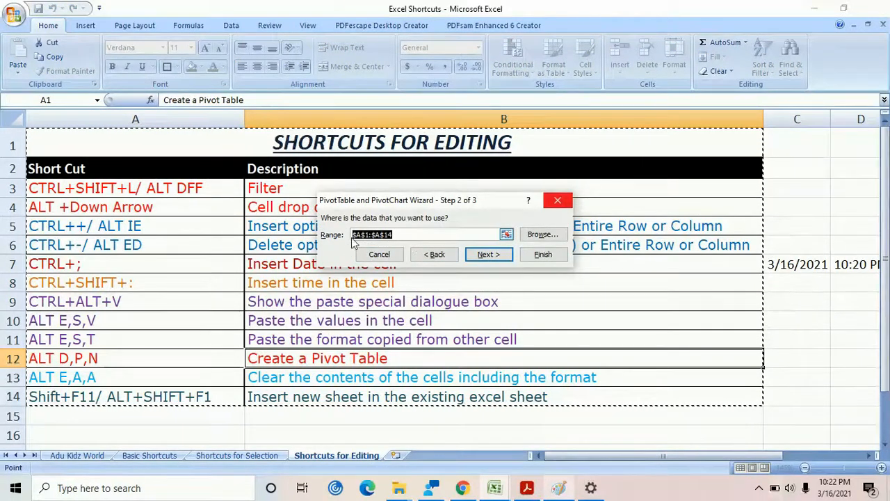
pyautogui.click(500, 256)
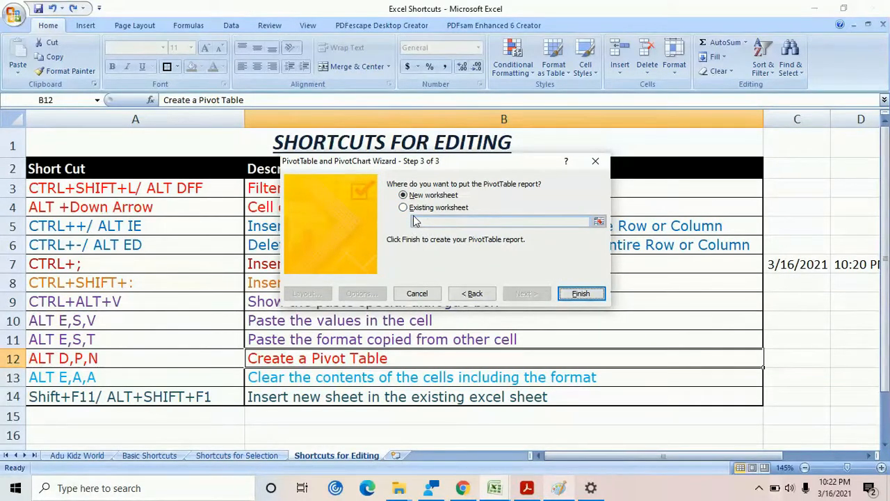
pyautogui.click(580, 293)
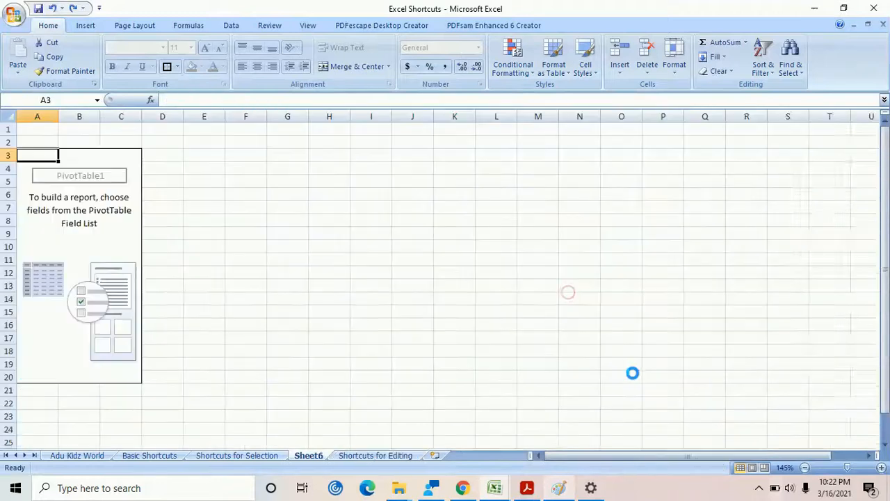
pyautogui.hotkey('ctrl', 'pagedown')
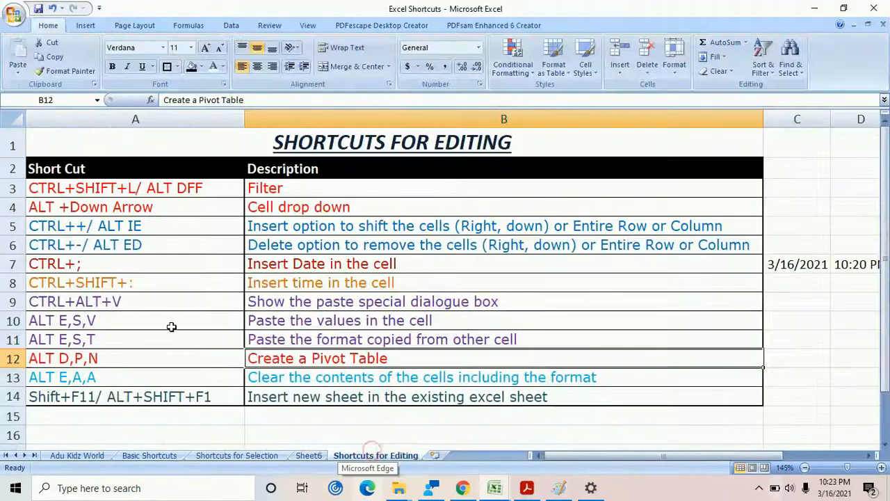
# Clear the contents and formatting of cell B13 and undo the clearing
pyautogui.click(341, 375)
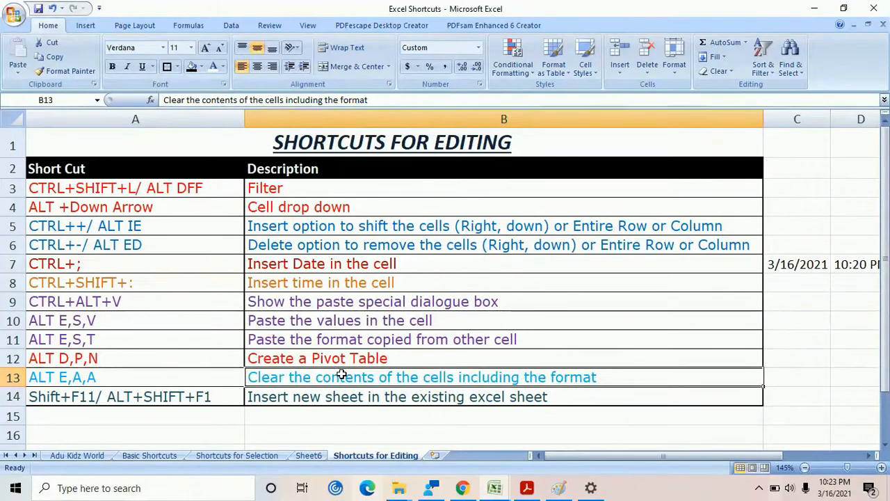
pyautogui.hotkey('alt', 'e')
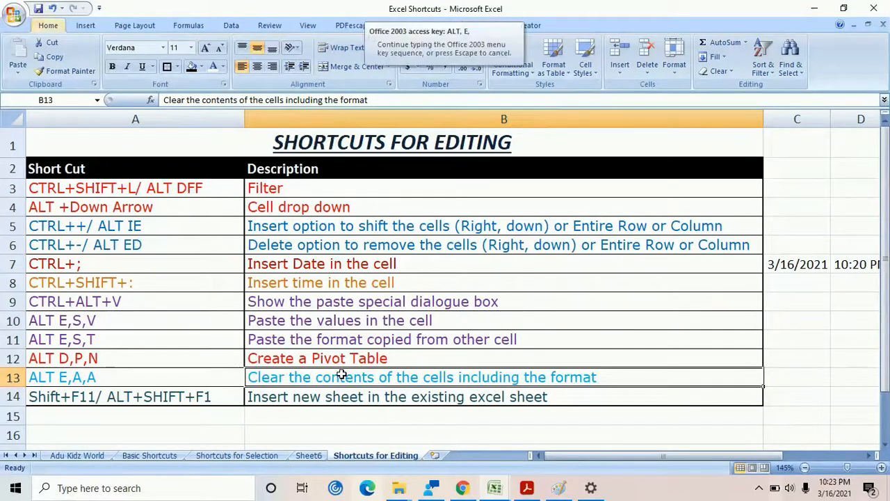
pyautogui.press('a')
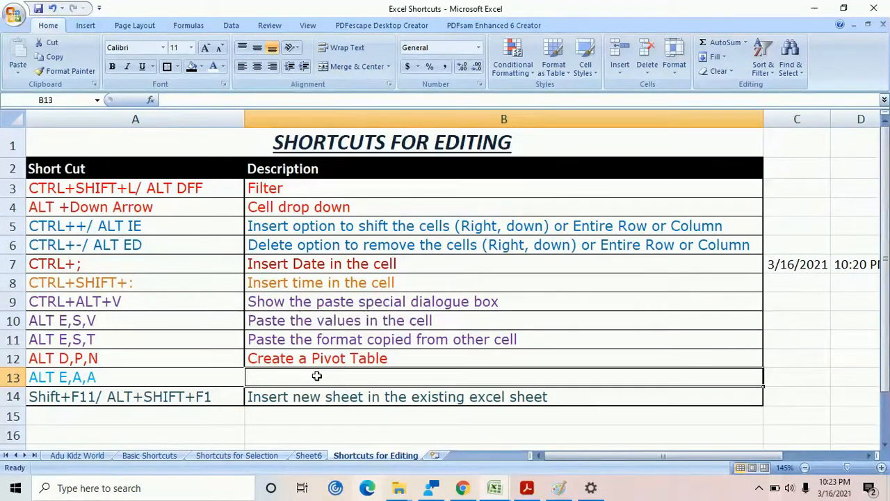
pyautogui.hotkey('ctrl', 'z')
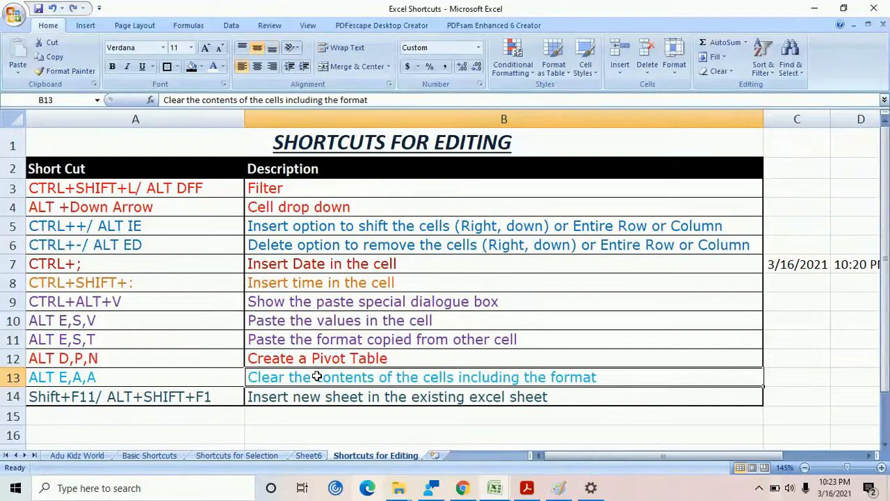
# Insert two new blank worksheets before the Shortcuts for Editing sheet, returning to that sheet after each one
pyautogui.scroll(-1, 316, 376)
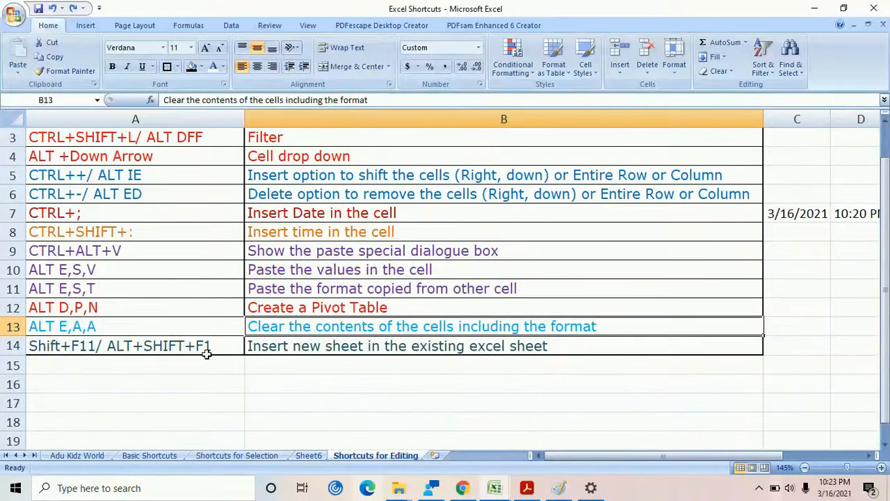
pyautogui.click(387, 349)
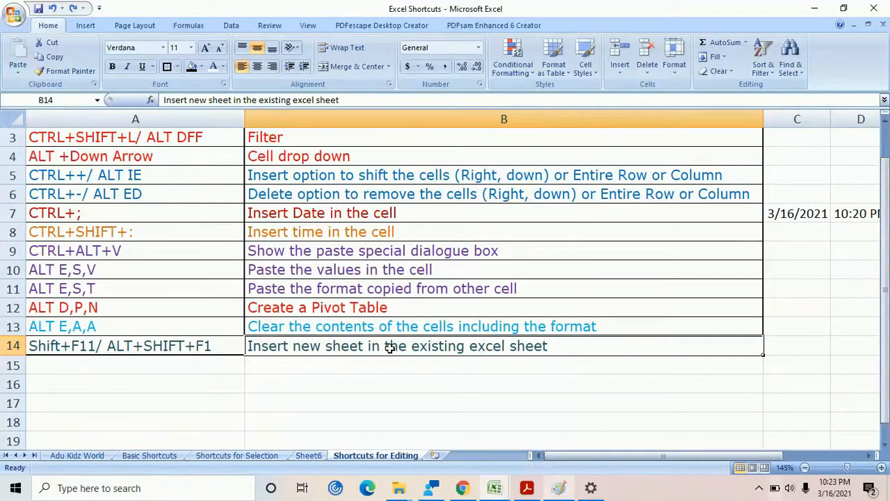
pyautogui.hotkey('shift', 'F11')
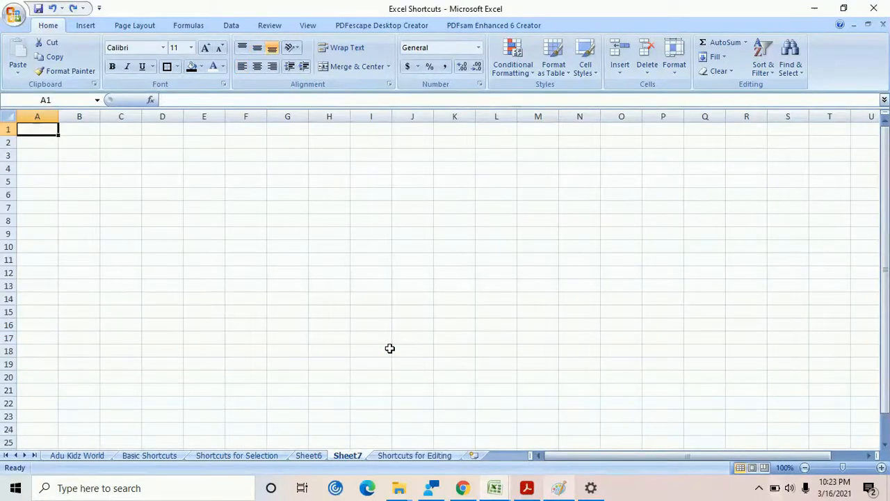
pyautogui.click(408, 456)
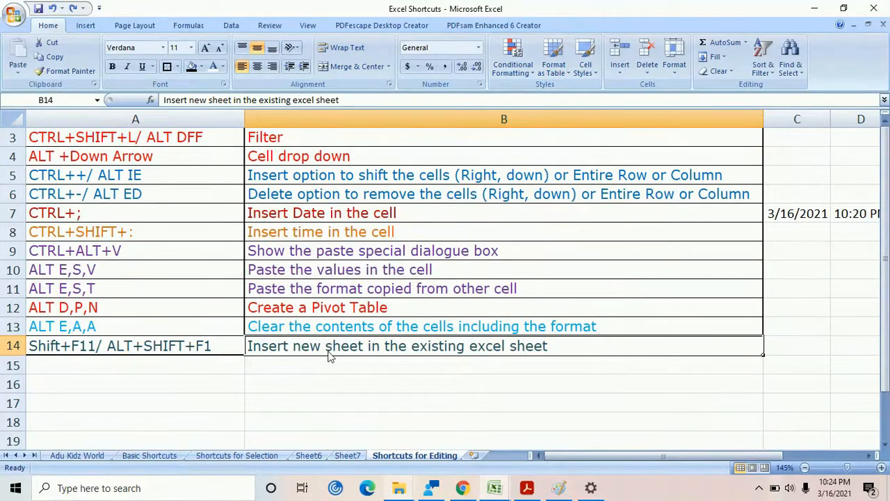
pyautogui.hotkey('shift', 'F11')
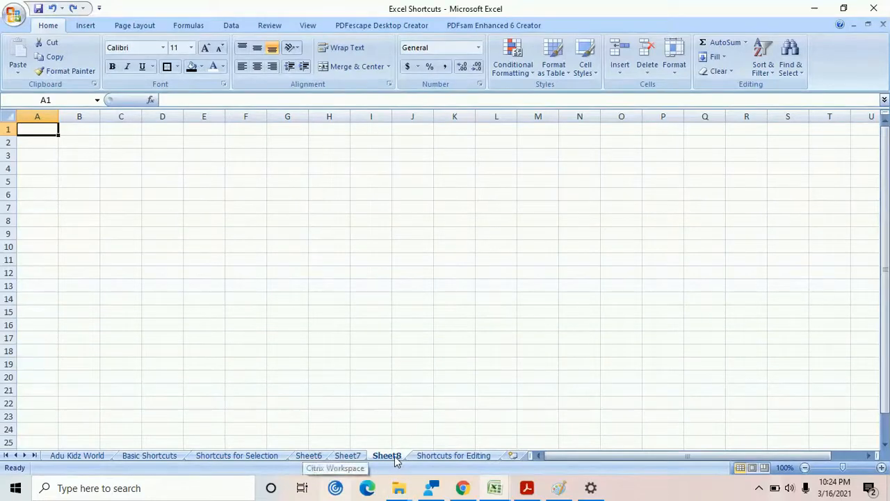
pyautogui.click(468, 458)
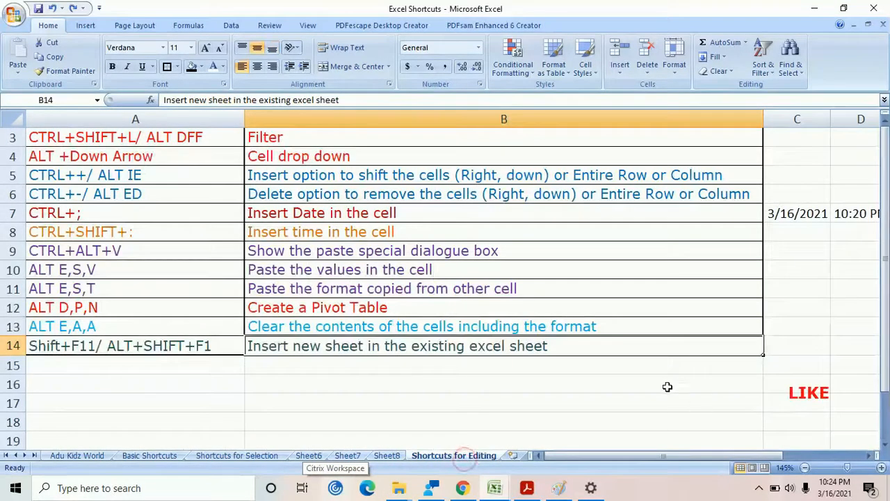